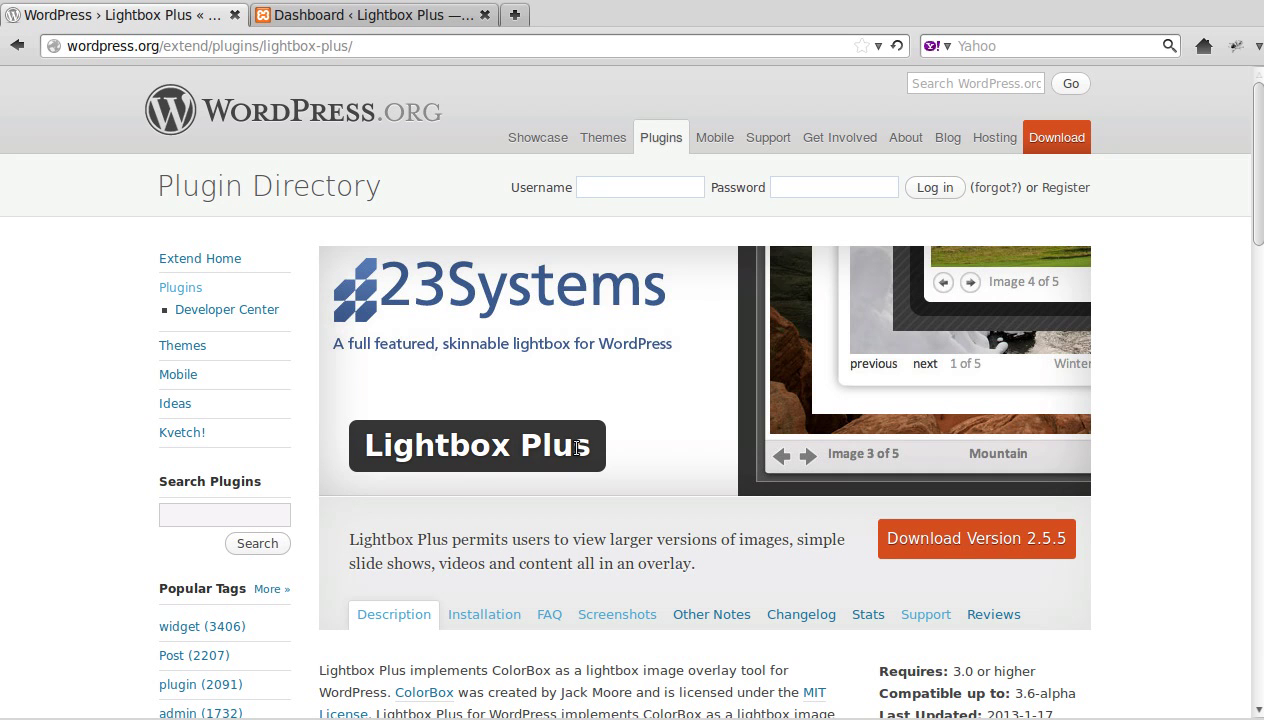
Search the site's plugin installer for Lightbox Plus, and check its entry in the list of installed plugins.
left_click(430, 20)
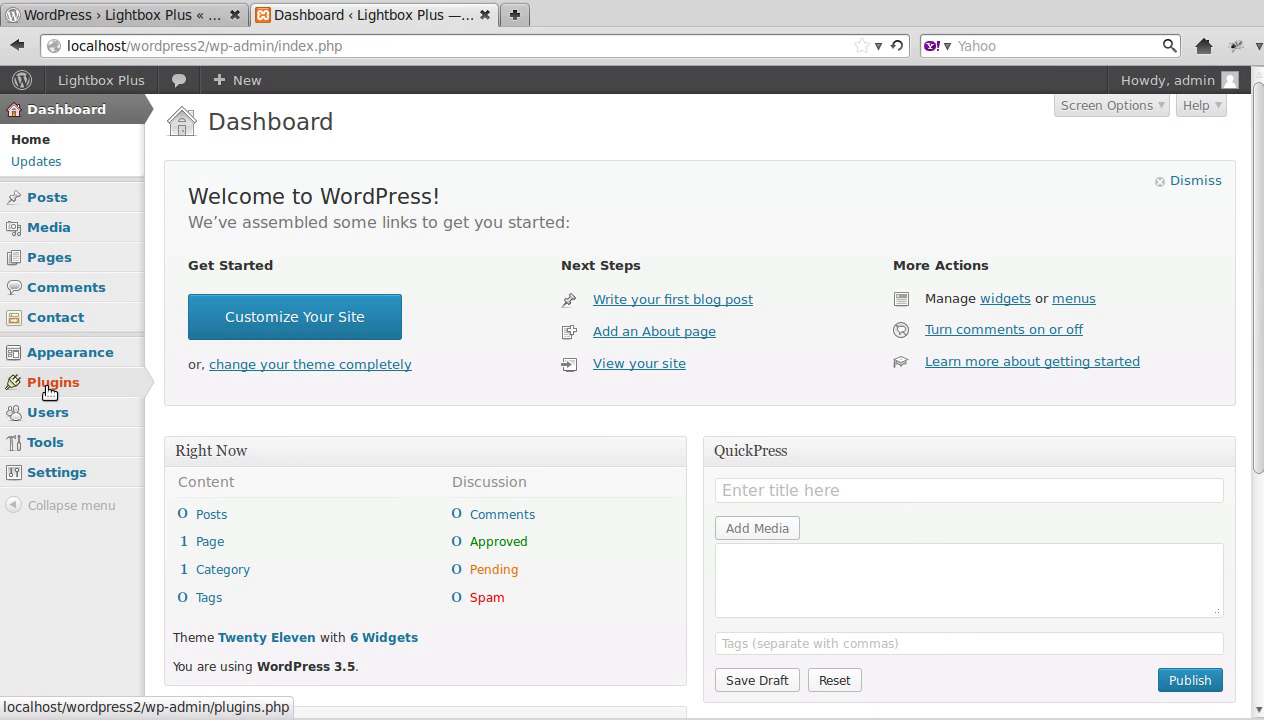
mouse_move(50, 388)
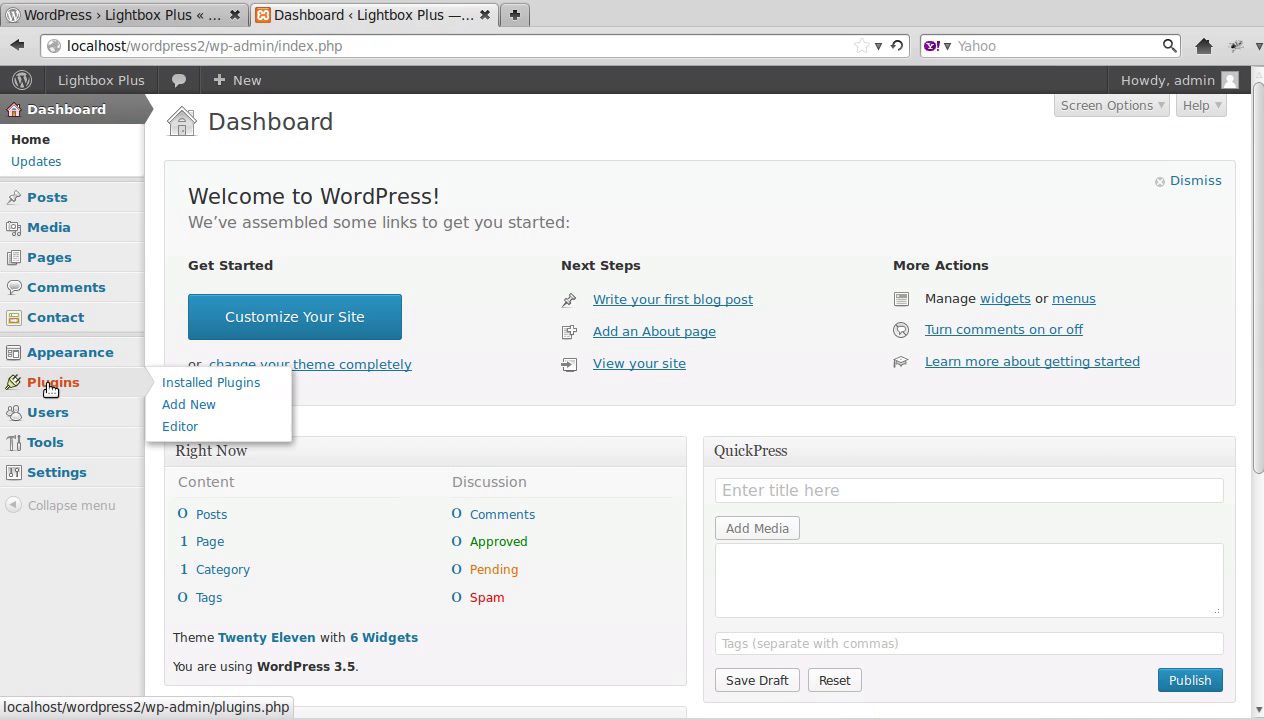
left_click(177, 410)
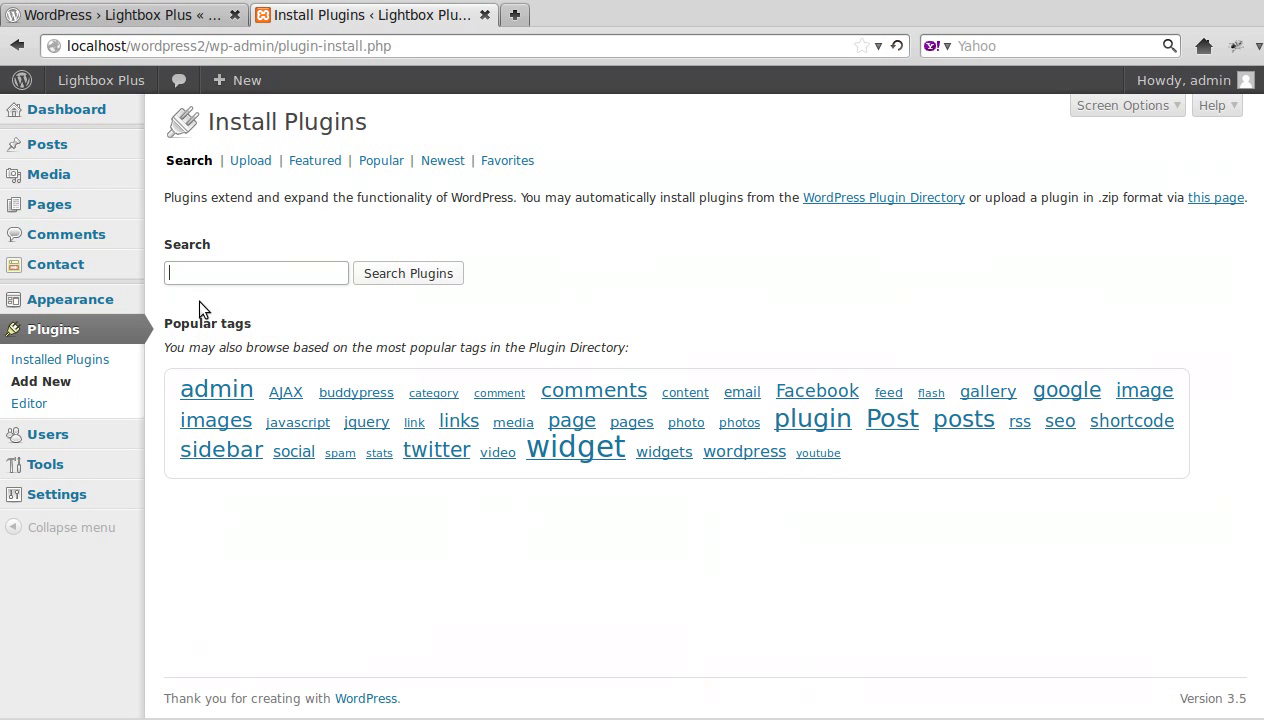
left_click(193, 272)
left_click(190, 291)
left_click(425, 275)
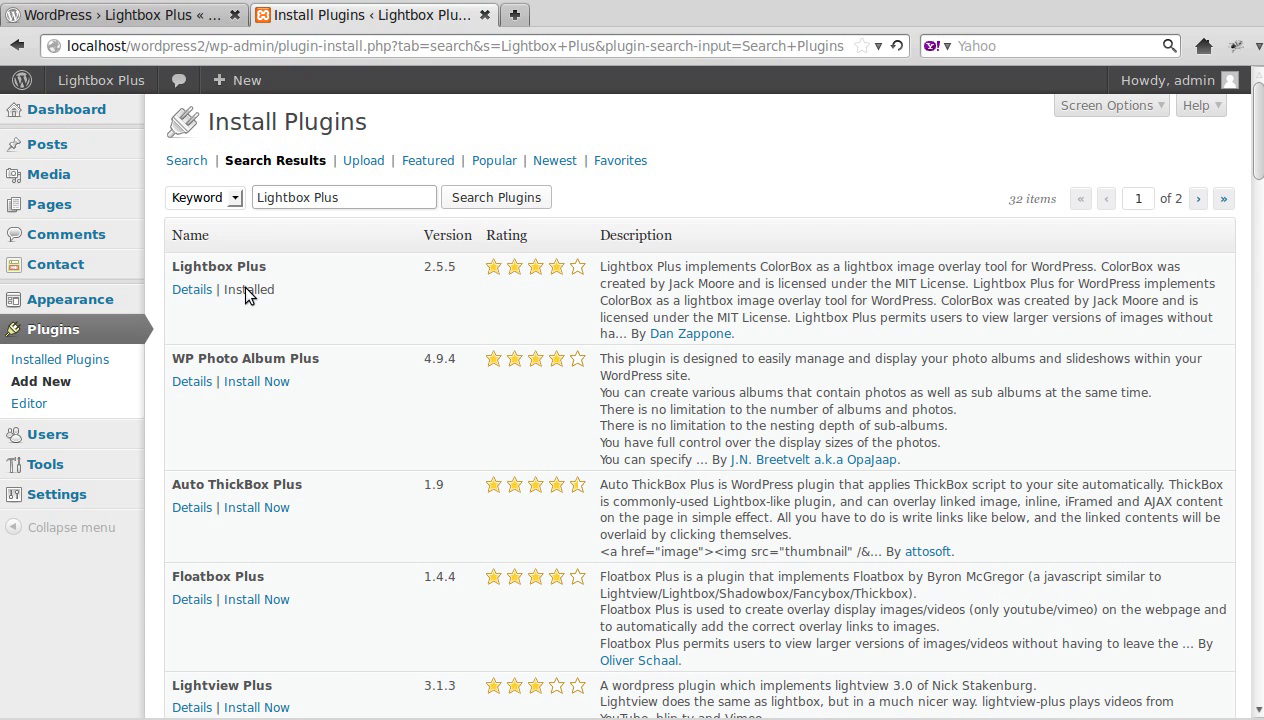
left_click(96, 362)
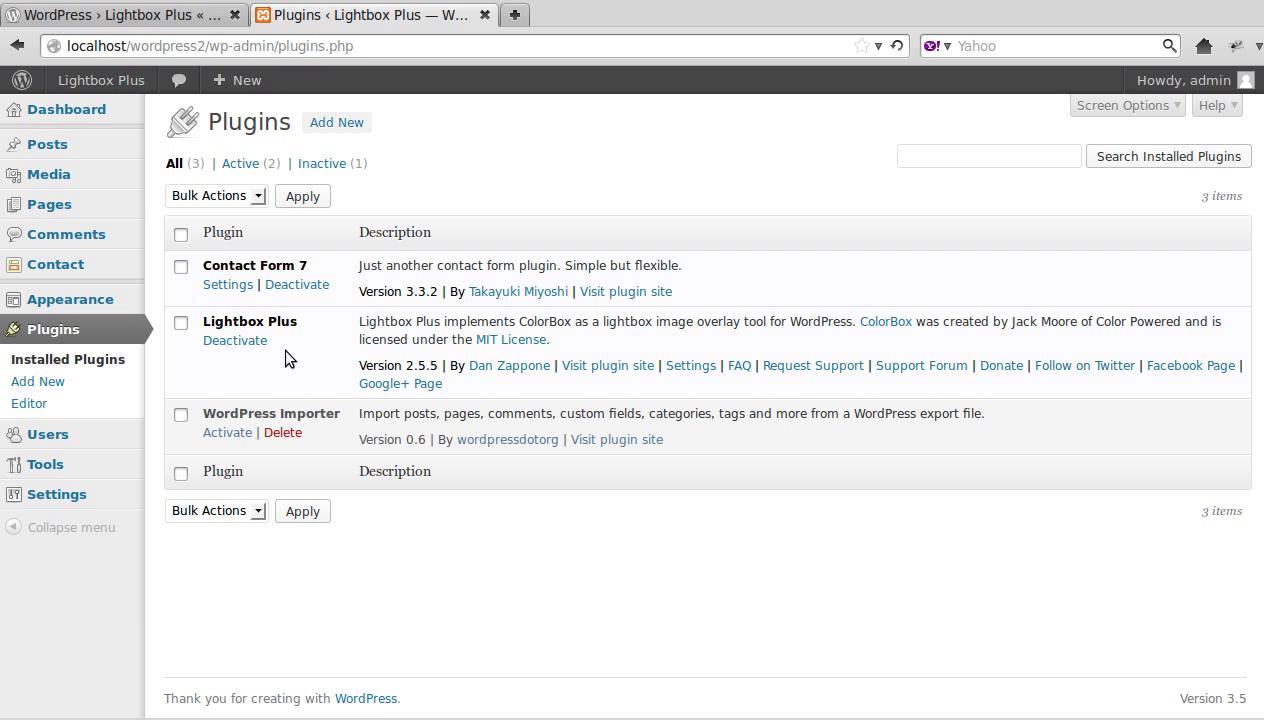
Open the Austin Healey page for editing and place the cursor at the start of its first paragraph.
mouse_move(52, 208)
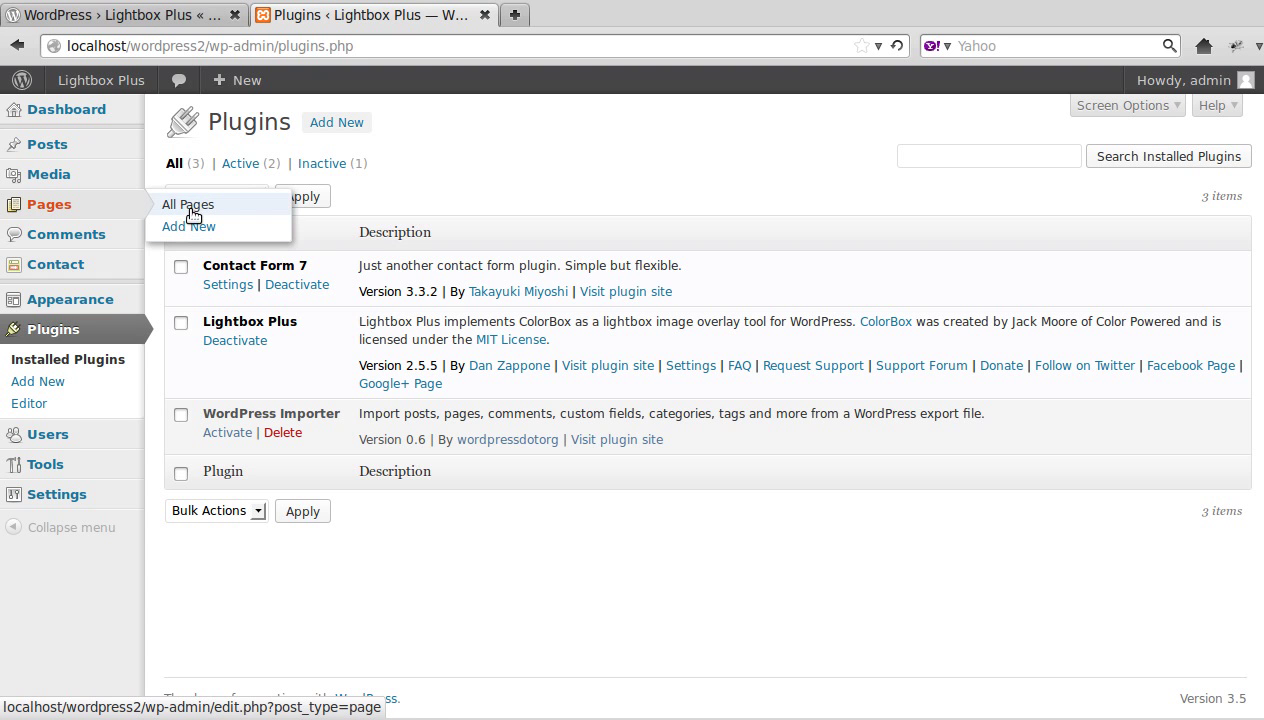
left_click(191, 208)
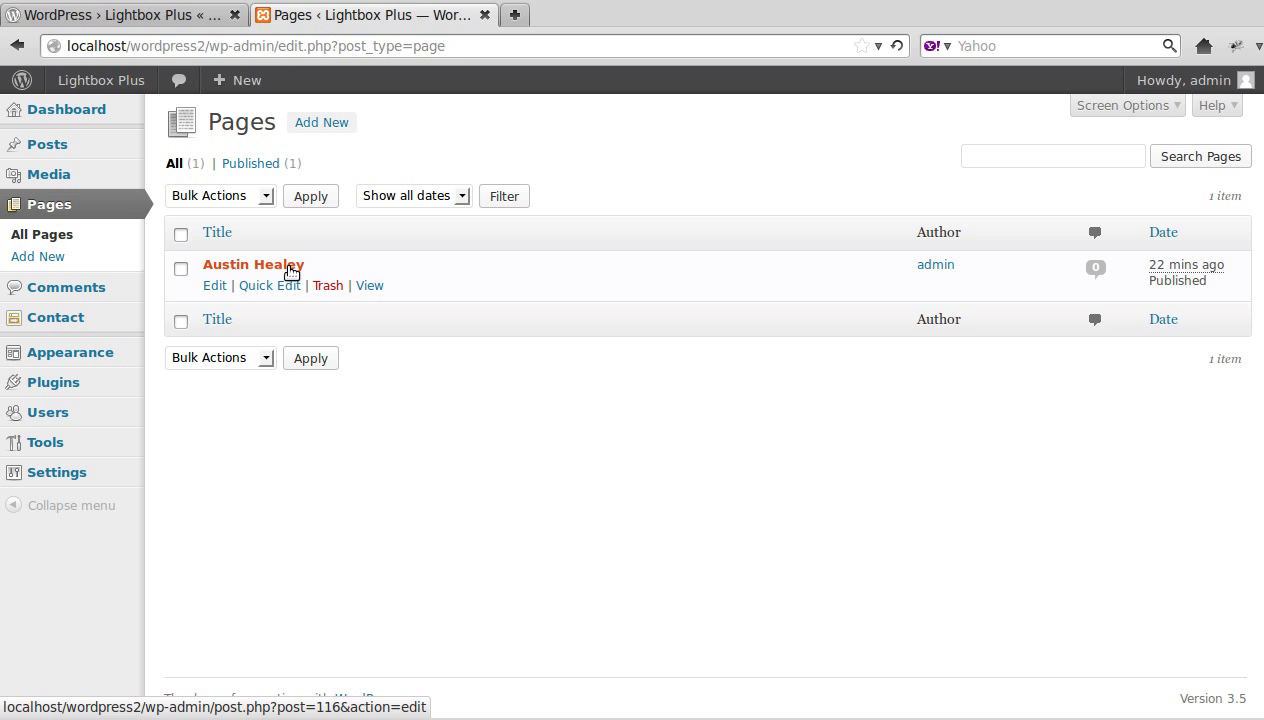
left_click(290, 268)
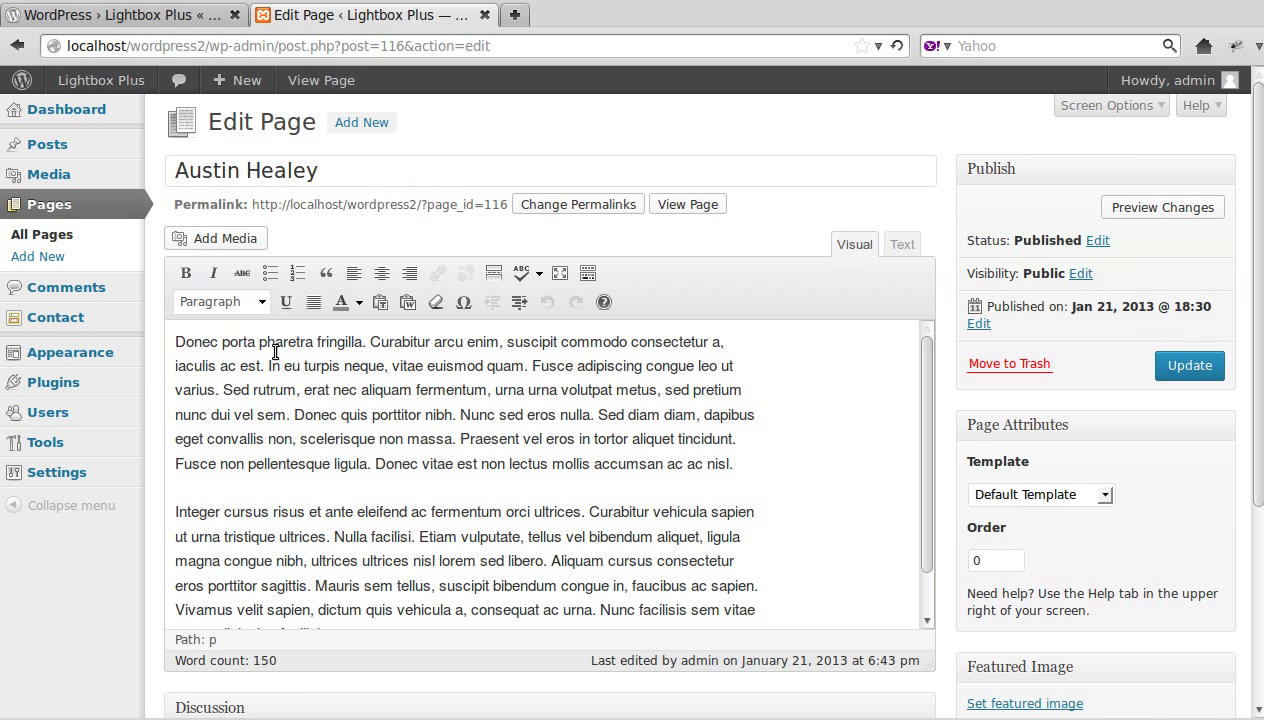
left_click(176, 342)
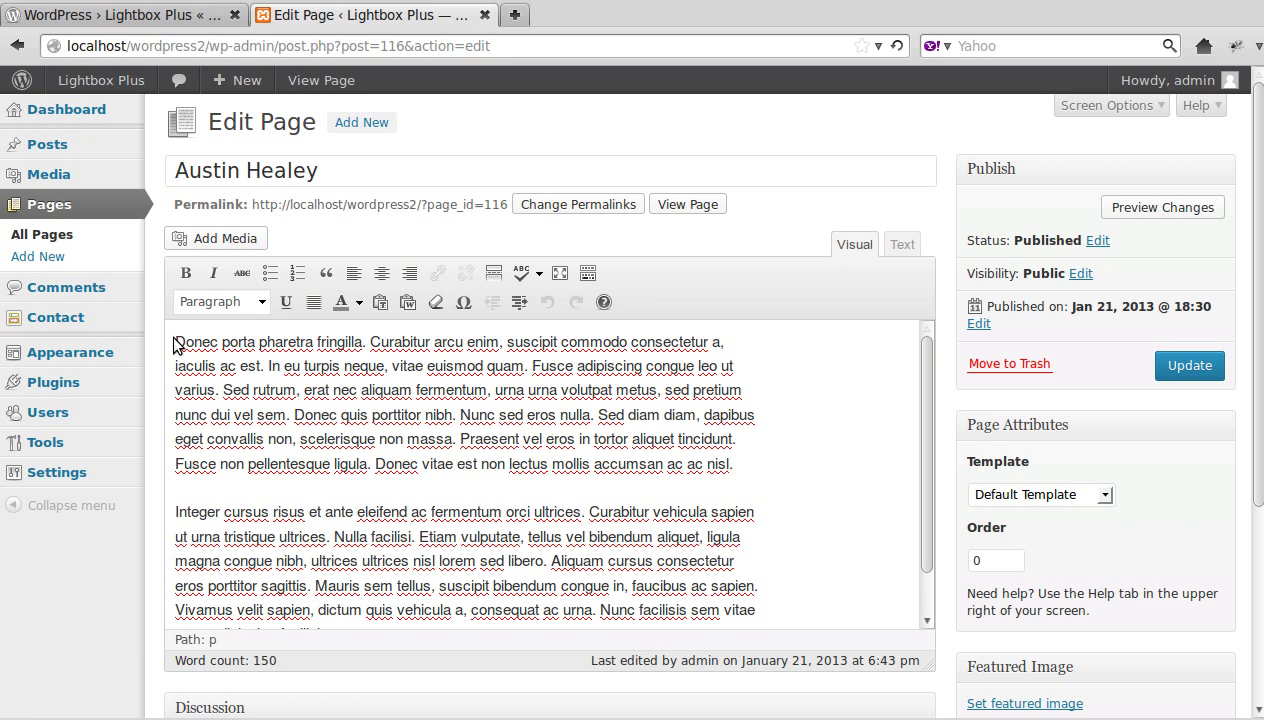
Upload austin-healey.jpg from the Desktop as new media for the page.
left_click(231, 245)
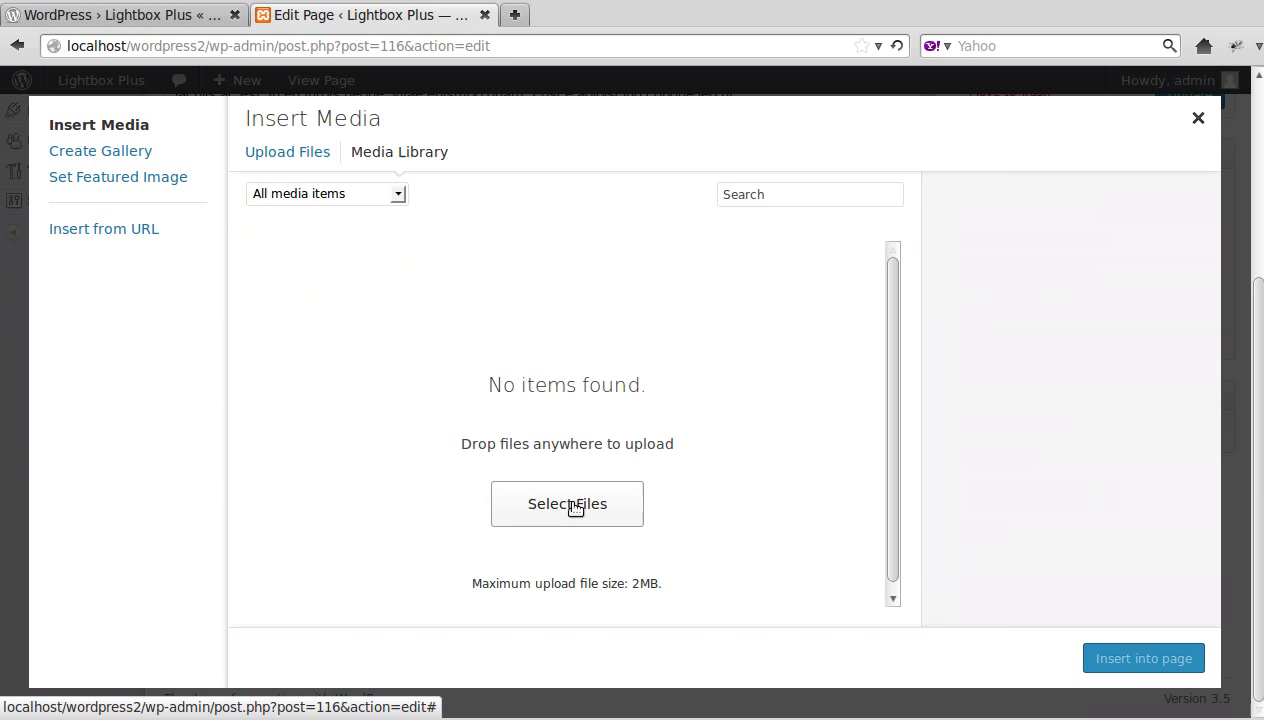
left_click(575, 508)
scroll(550, 434, "down", 5)
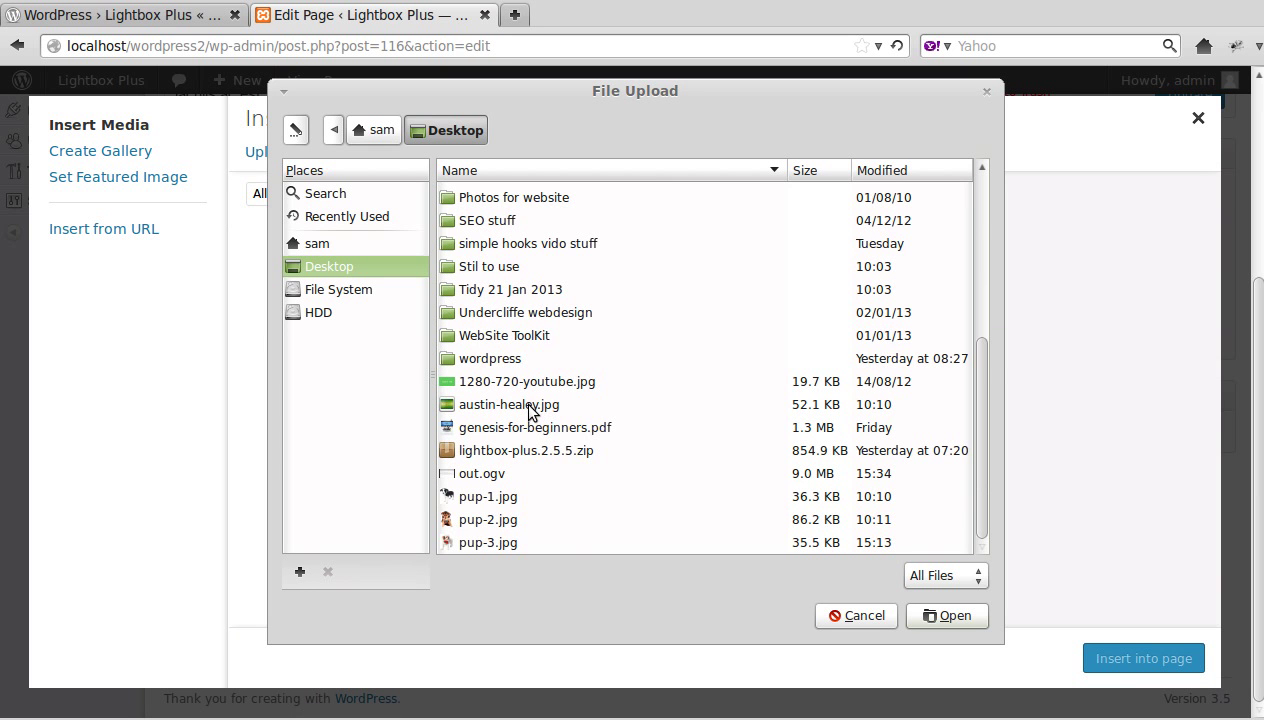
left_click(530, 410)
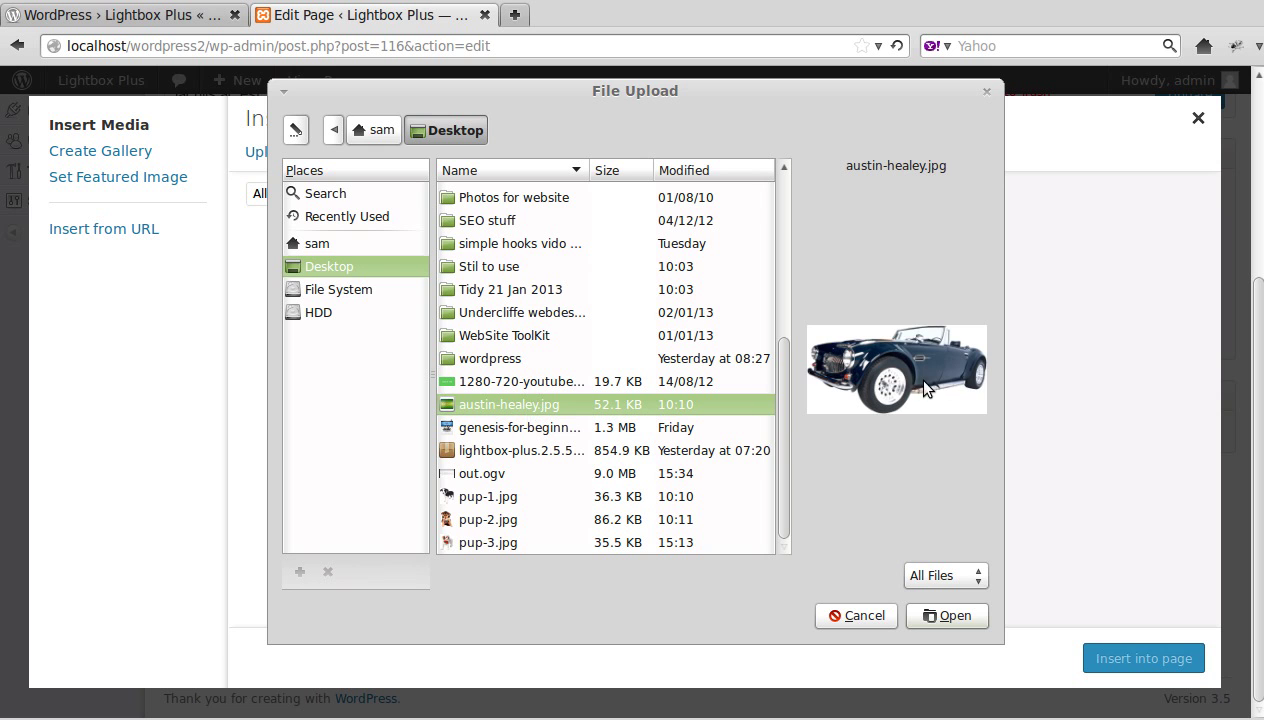
left_click(938, 614)
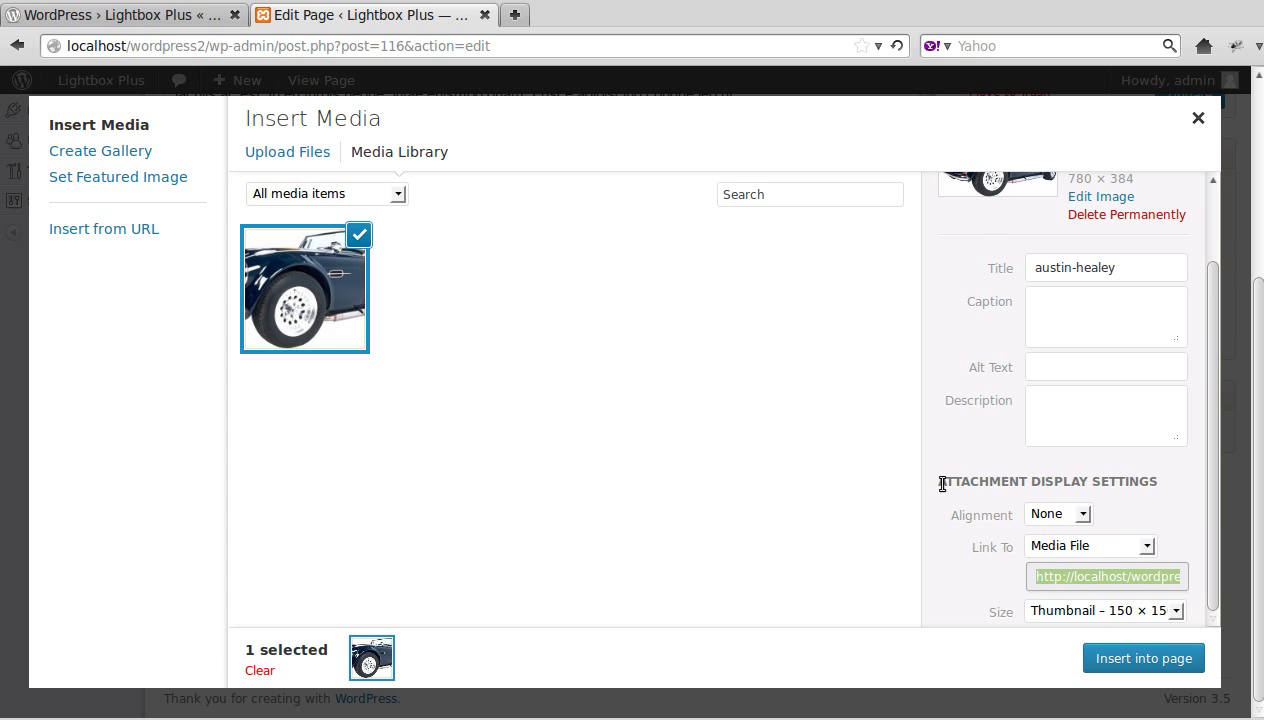
Insert the uploaded austin-healey image into the page at thumbnail size, linked to its Media File.
left_click_drag(934, 481, 1151, 480)
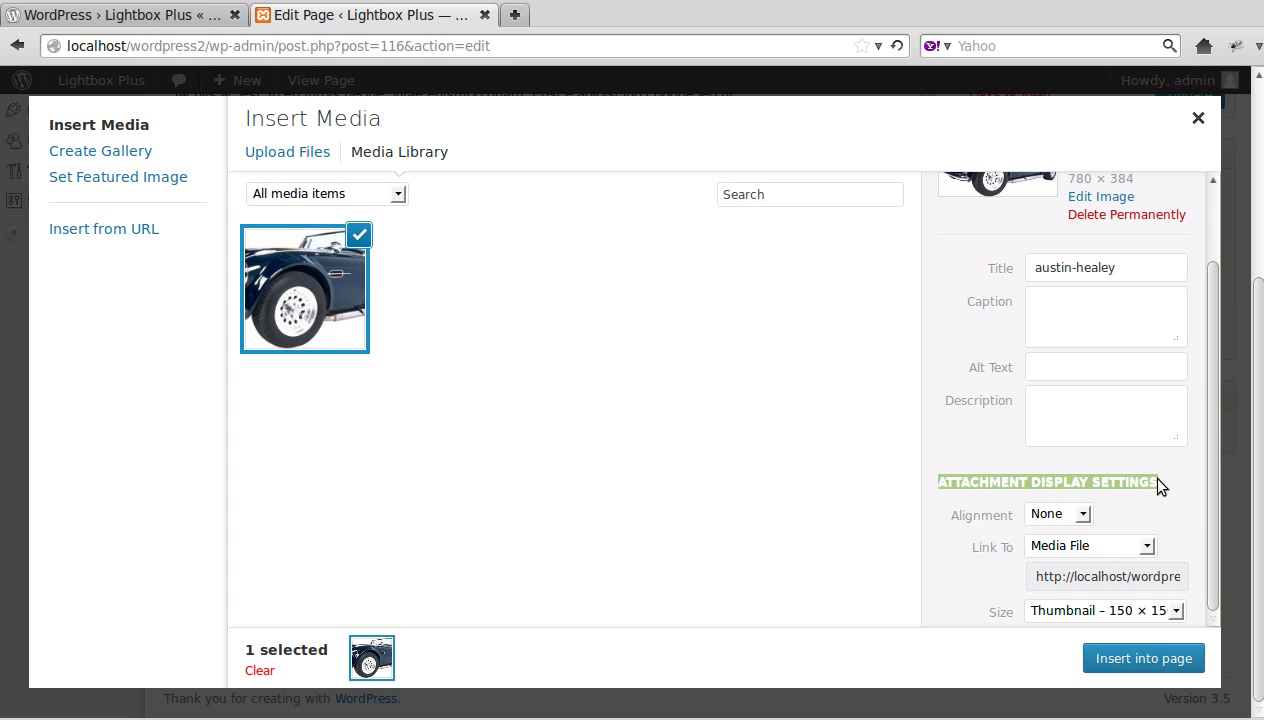
left_click(1058, 549)
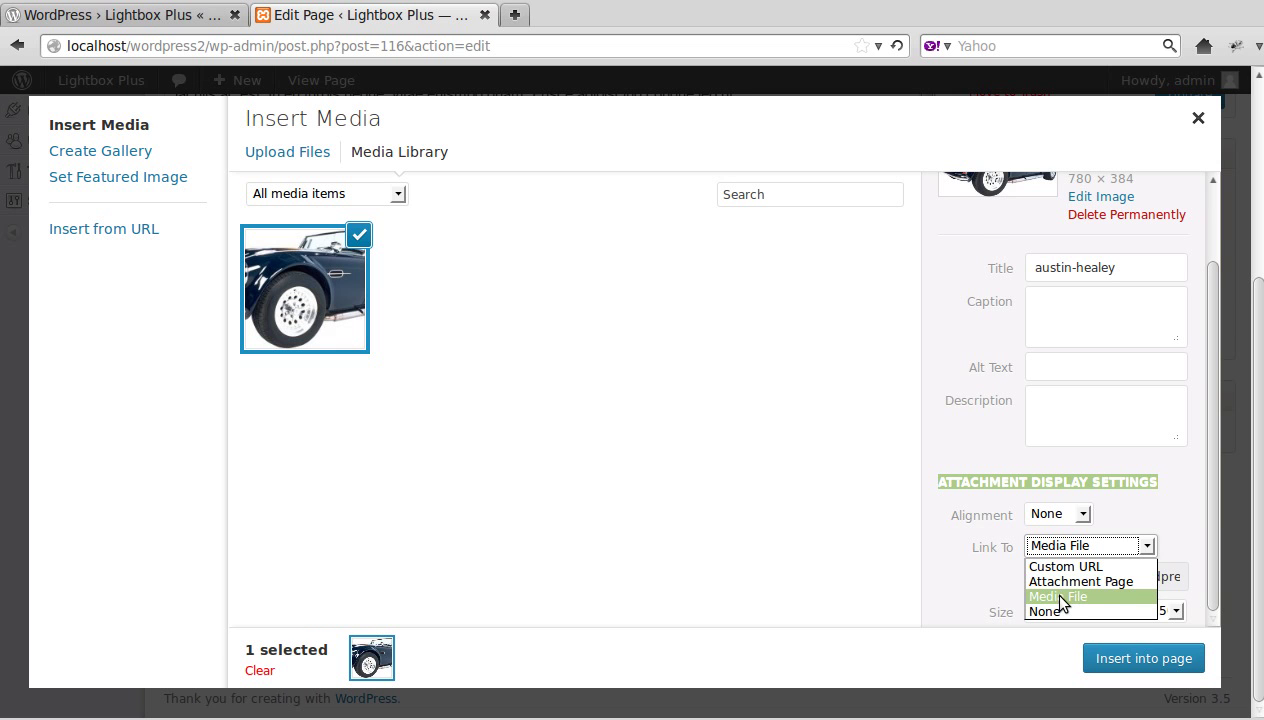
left_click(1060, 598)
left_click(1004, 551)
left_click(856, 528)
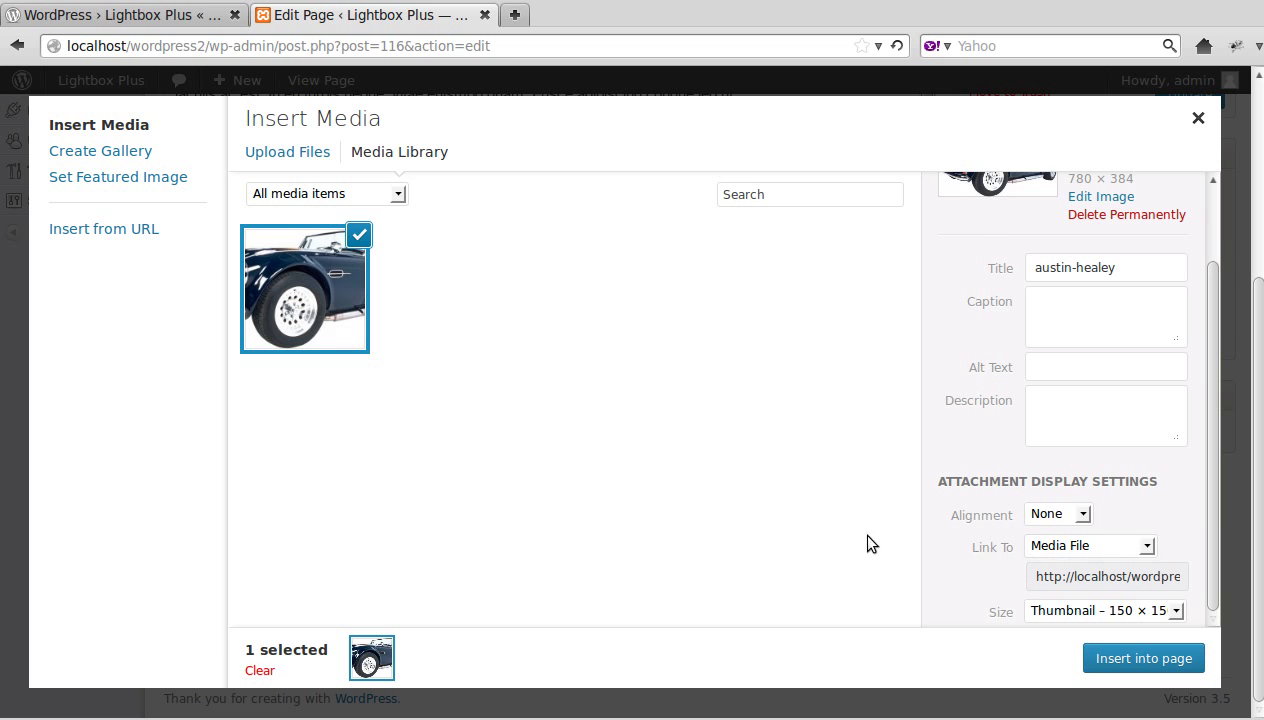
left_click(1116, 546)
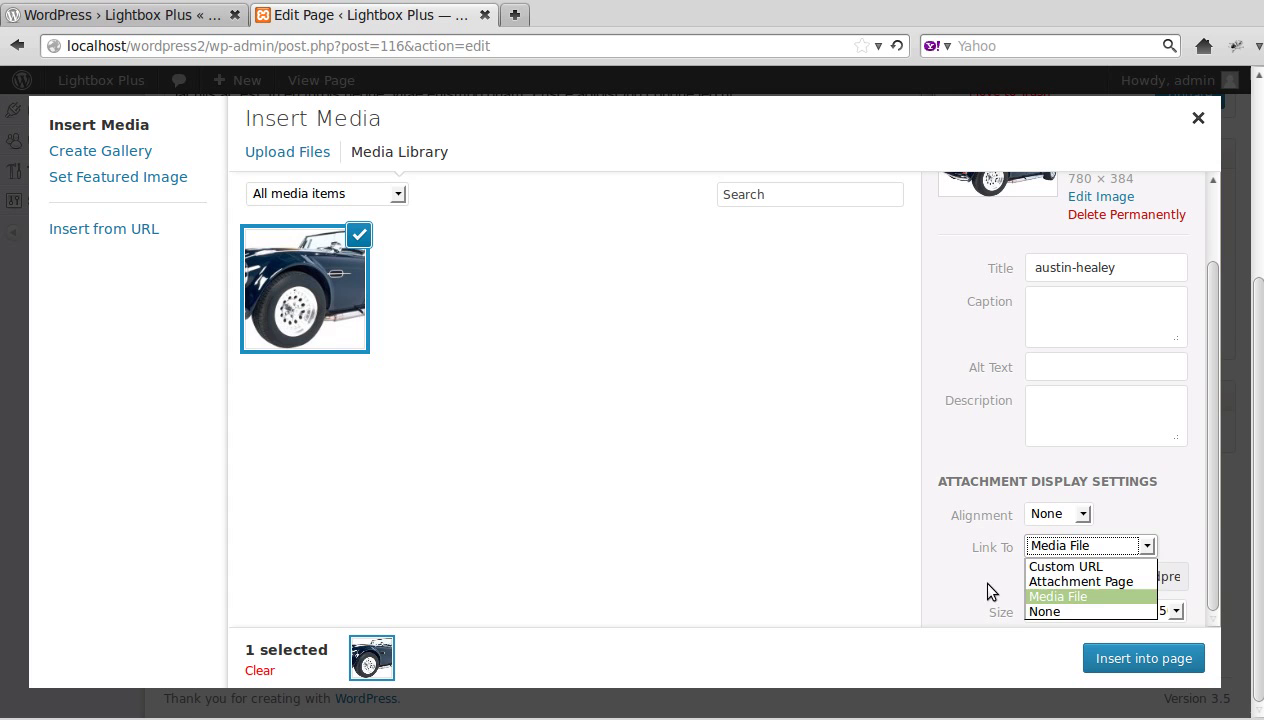
left_click(922, 578)
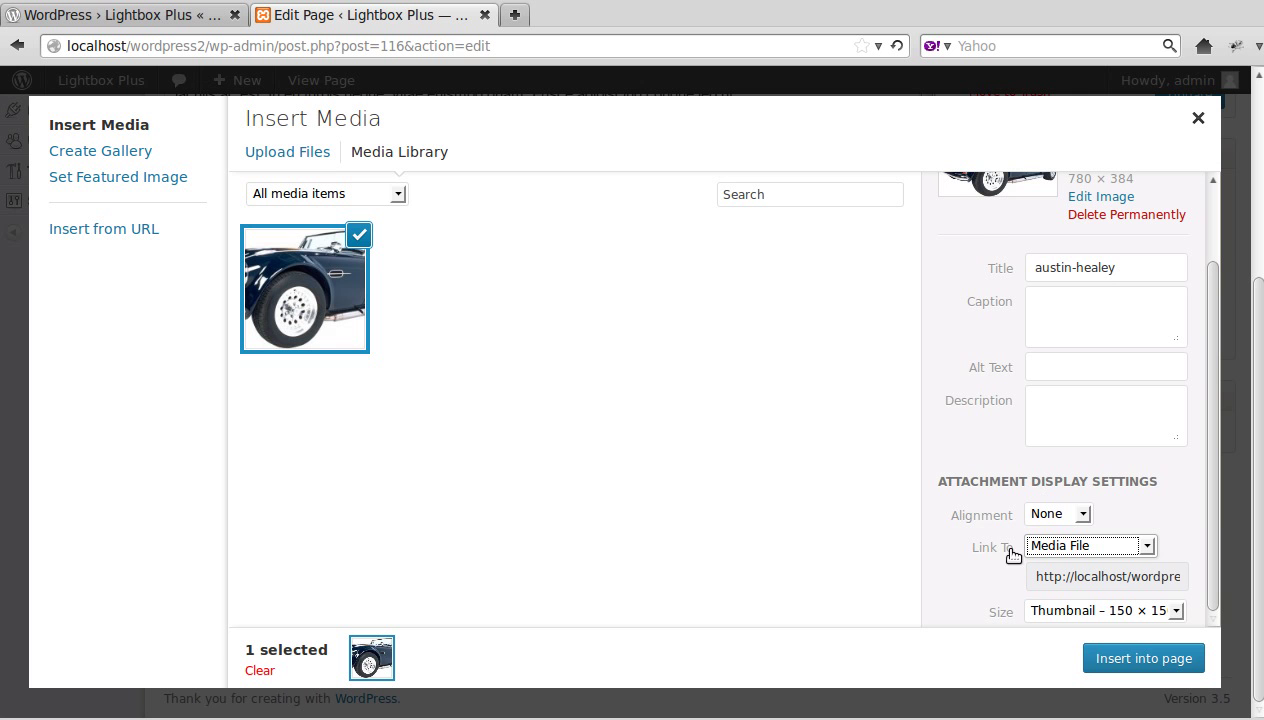
left_click(915, 557)
left_click(1143, 658)
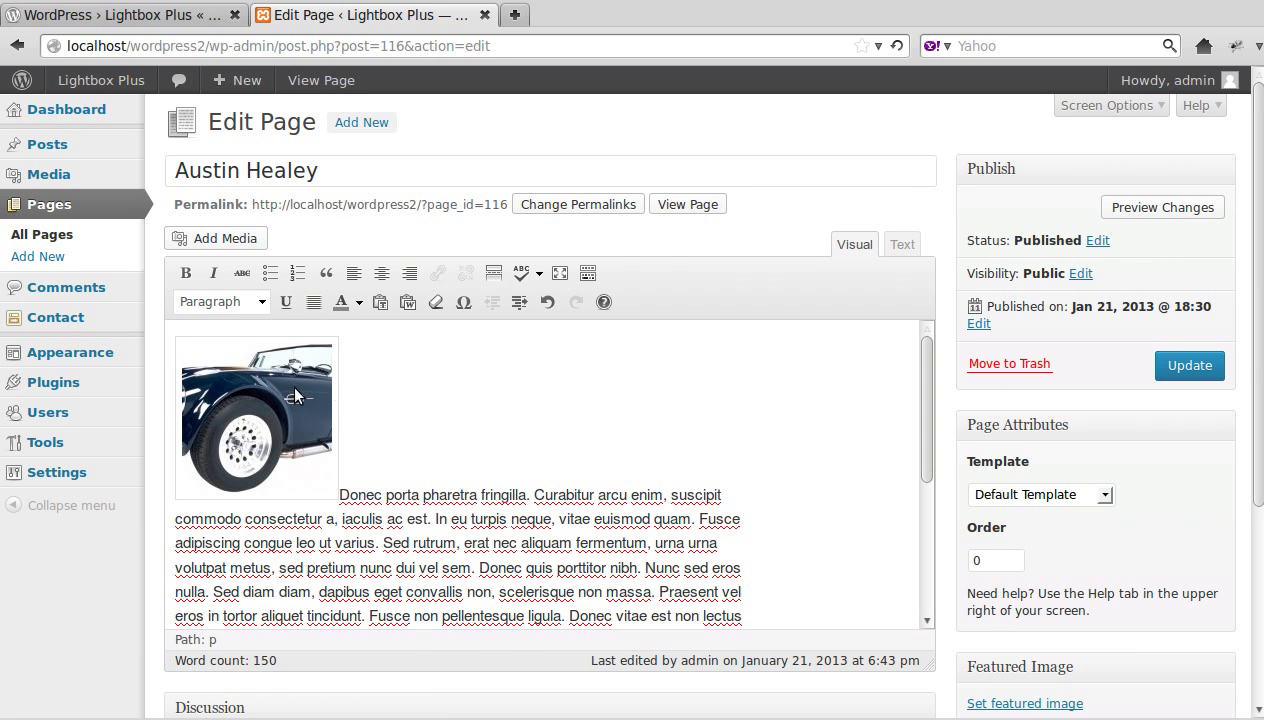
Set the inserted car image's alignment to Left and update the Austin Healey page.
left_click(272, 432)
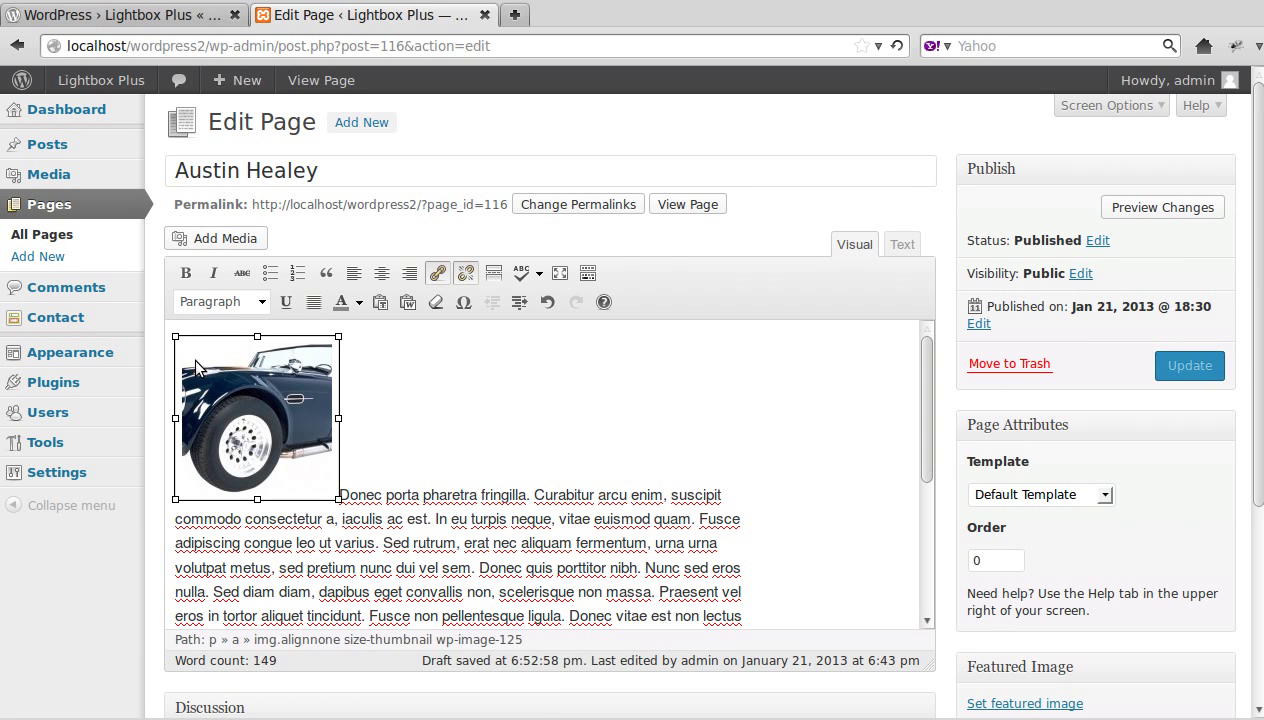
left_click(199, 365)
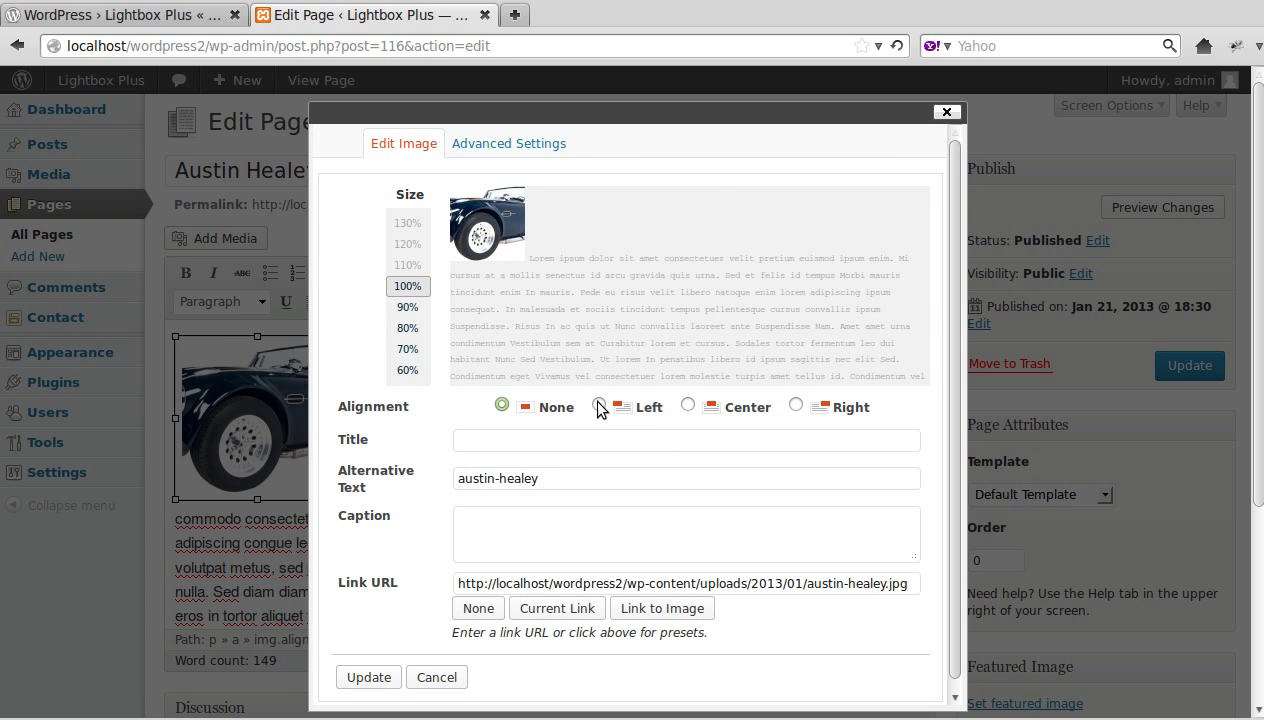
left_click(599, 405)
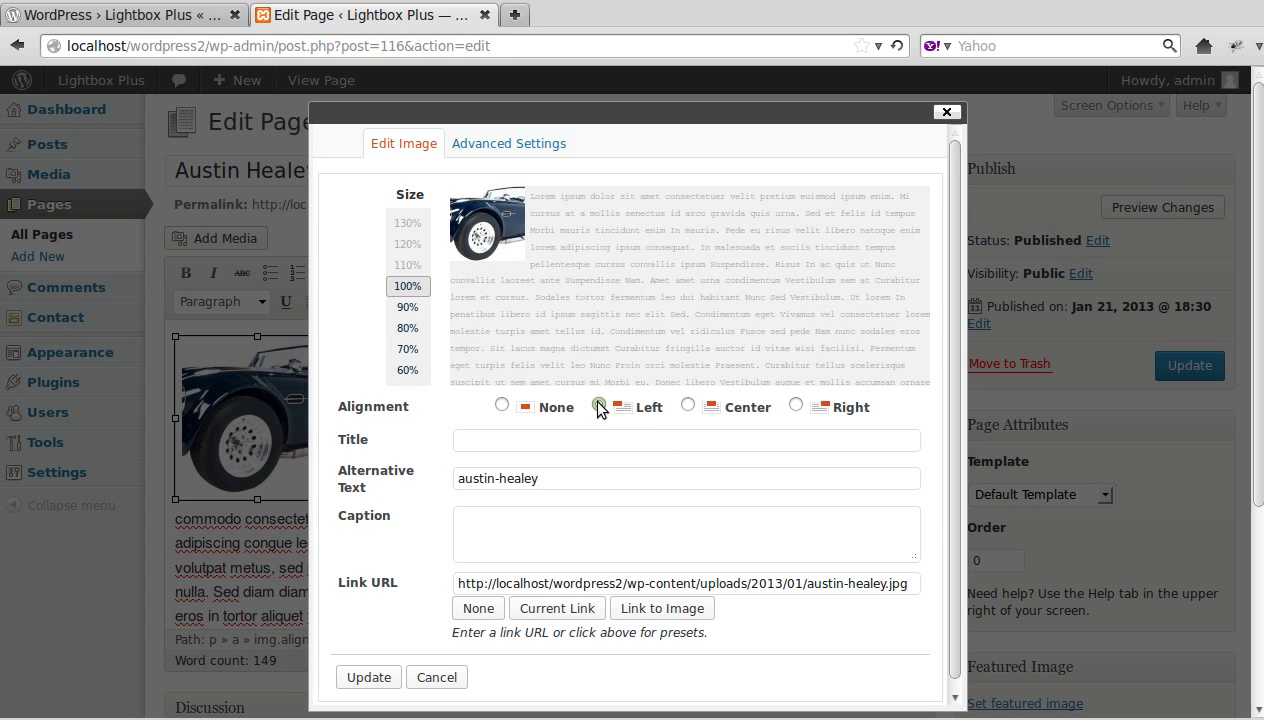
left_click(369, 677)
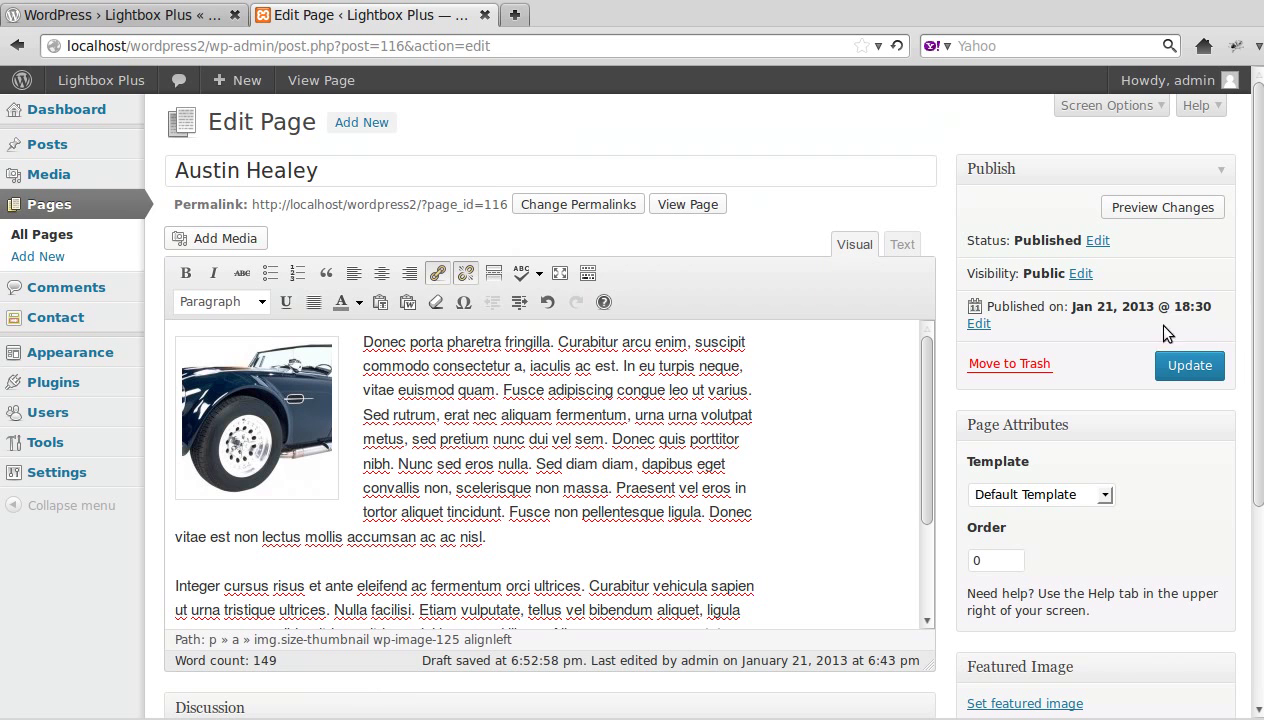
left_click(1182, 368)
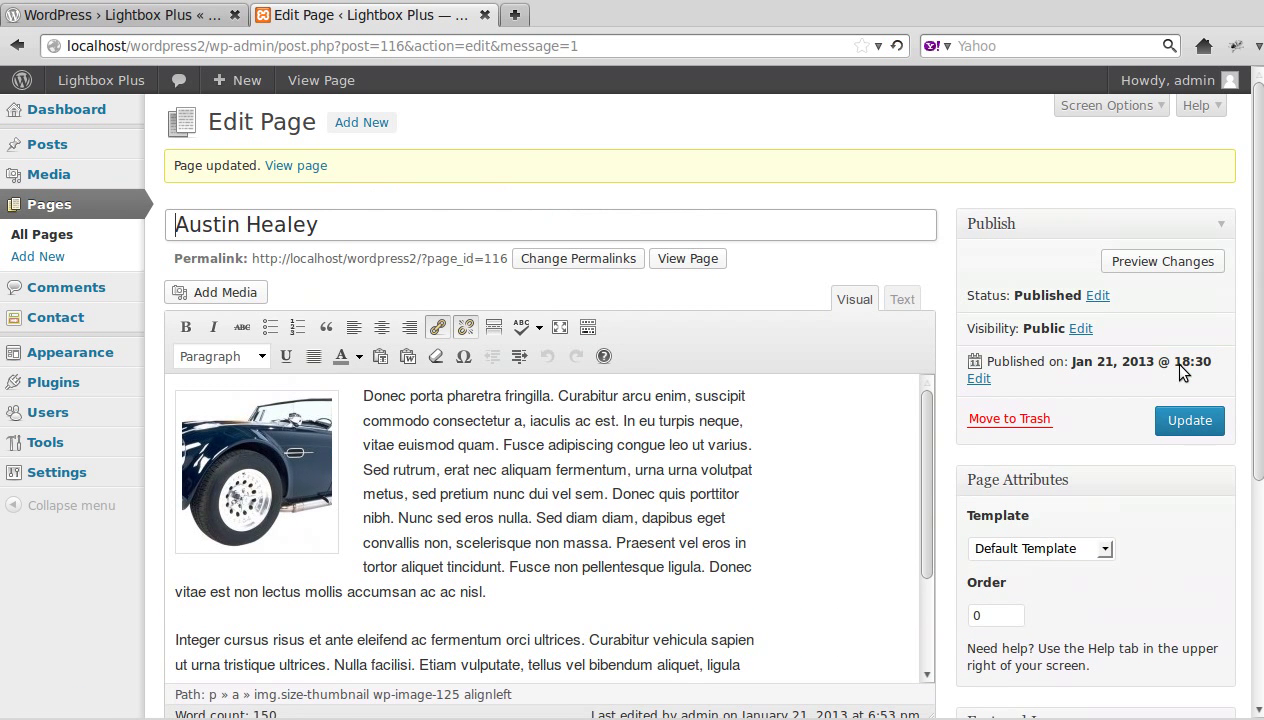
View the published Austin Healey page and test the lightbox by enlarging the car thumbnail and closing the overlay.
left_click(686, 259)
left_click(638, 20)
scroll(983, 522, "down", 3)
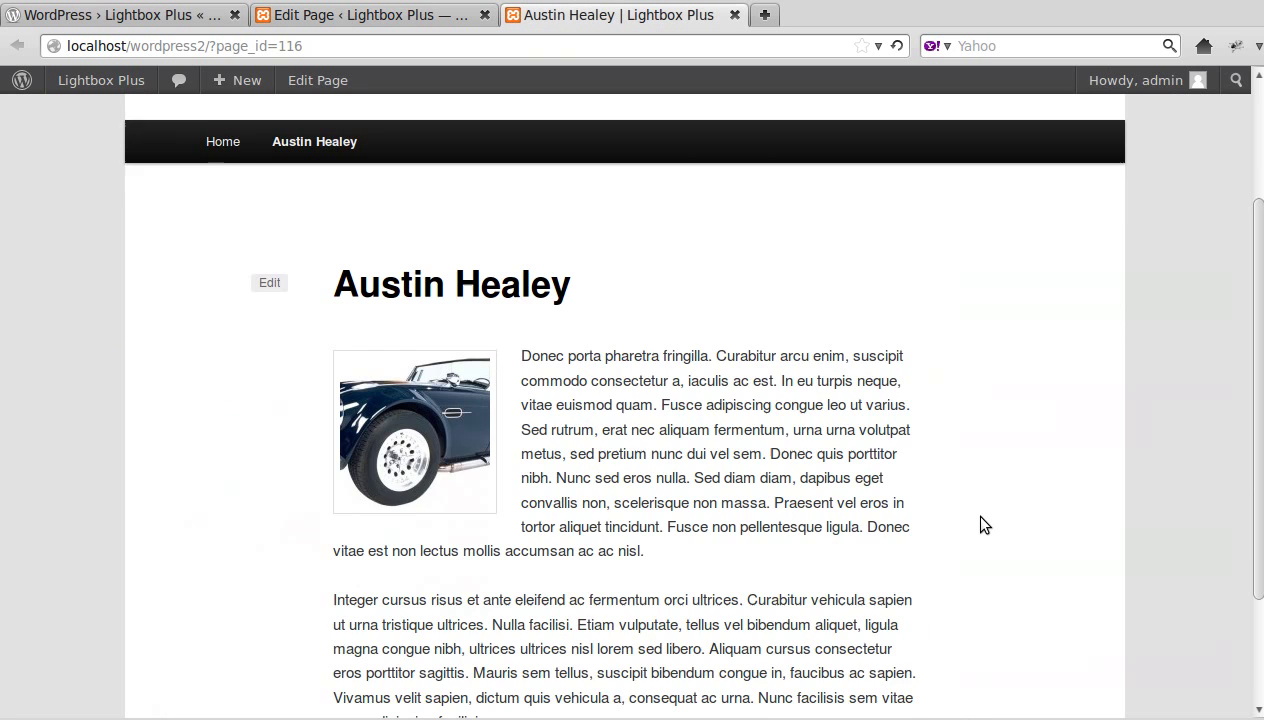
scroll(983, 522, "up", 3)
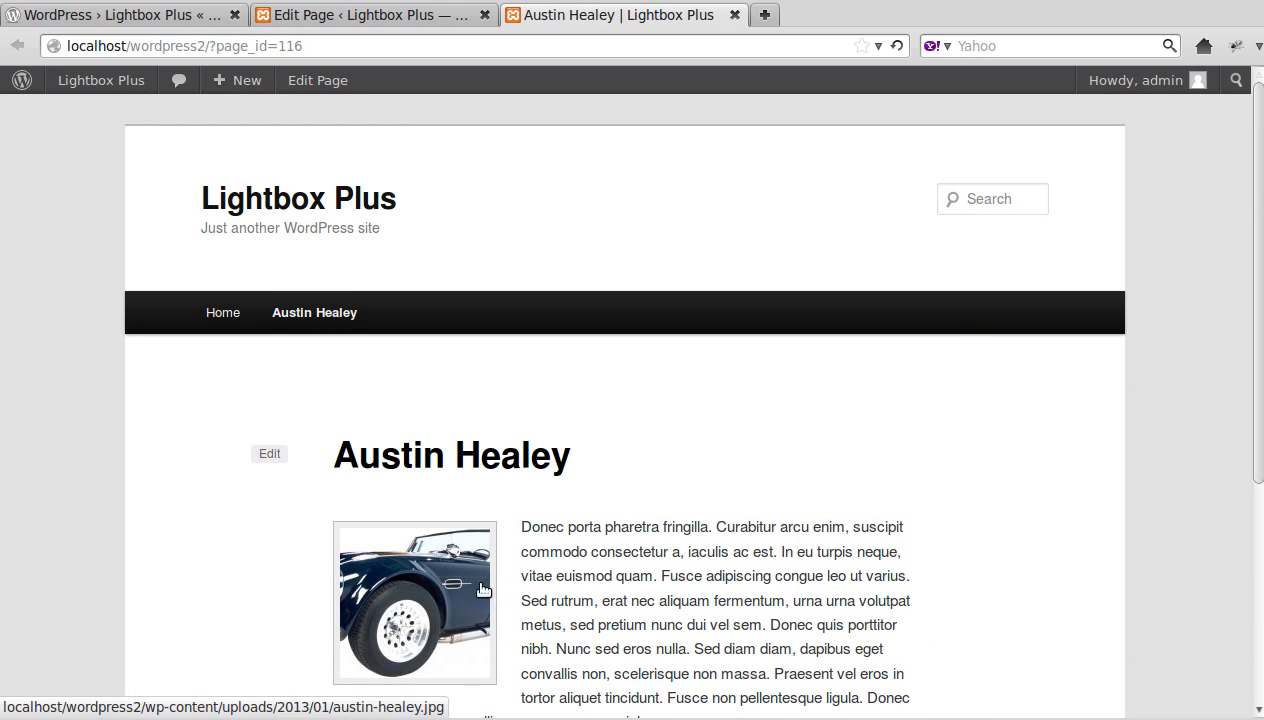
scroll(727, 579, "down", 3)
scroll(731, 579, "down", 1)
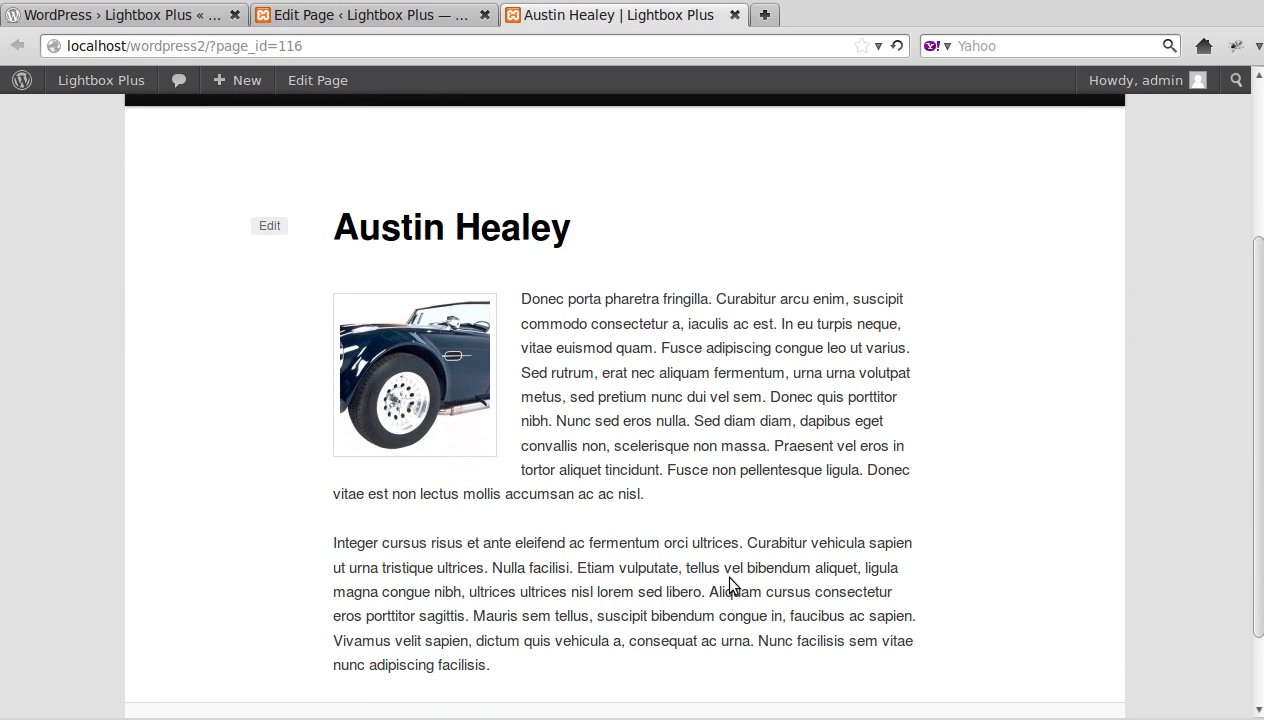
left_click(420, 366)
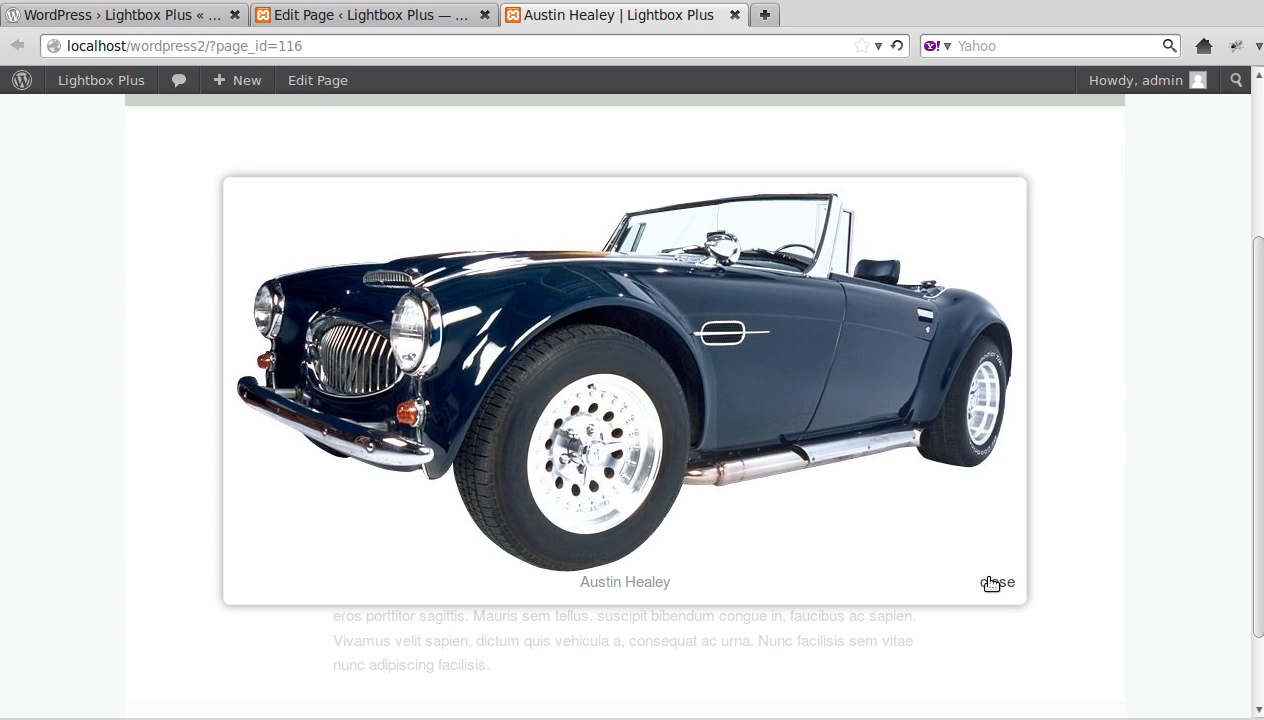
left_click(990, 583)
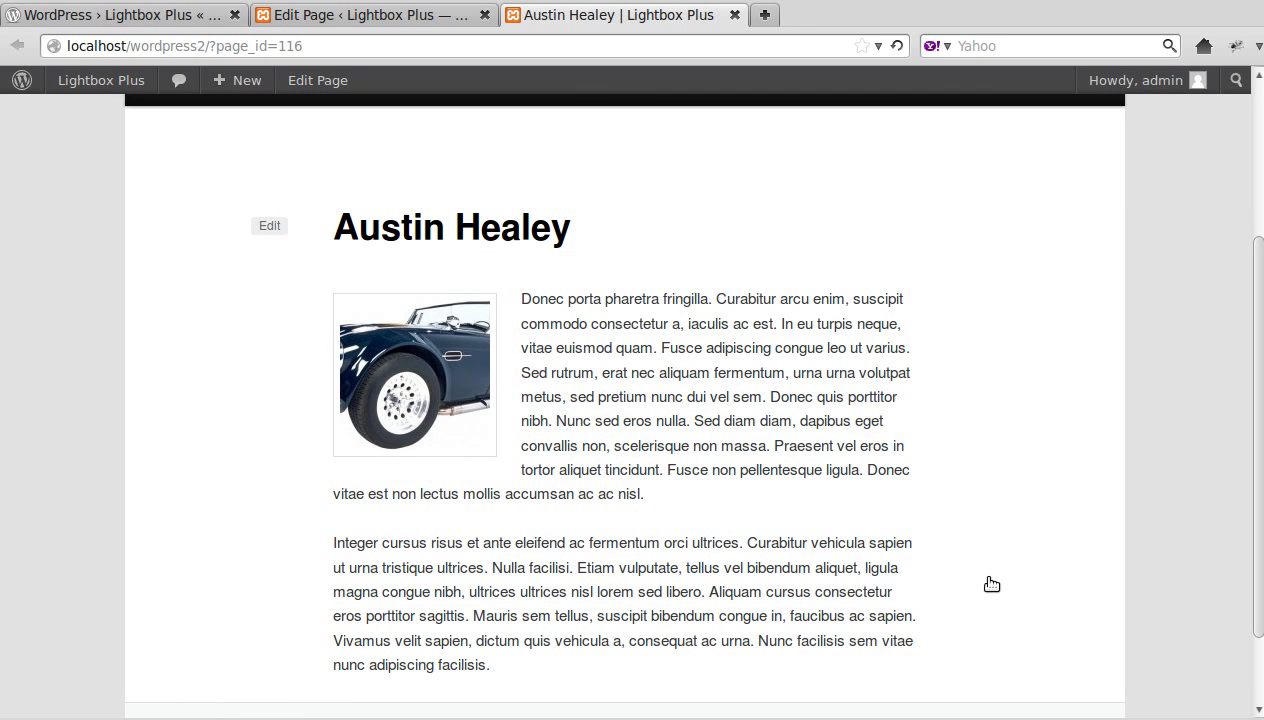
scroll(990, 585, "up", 5)
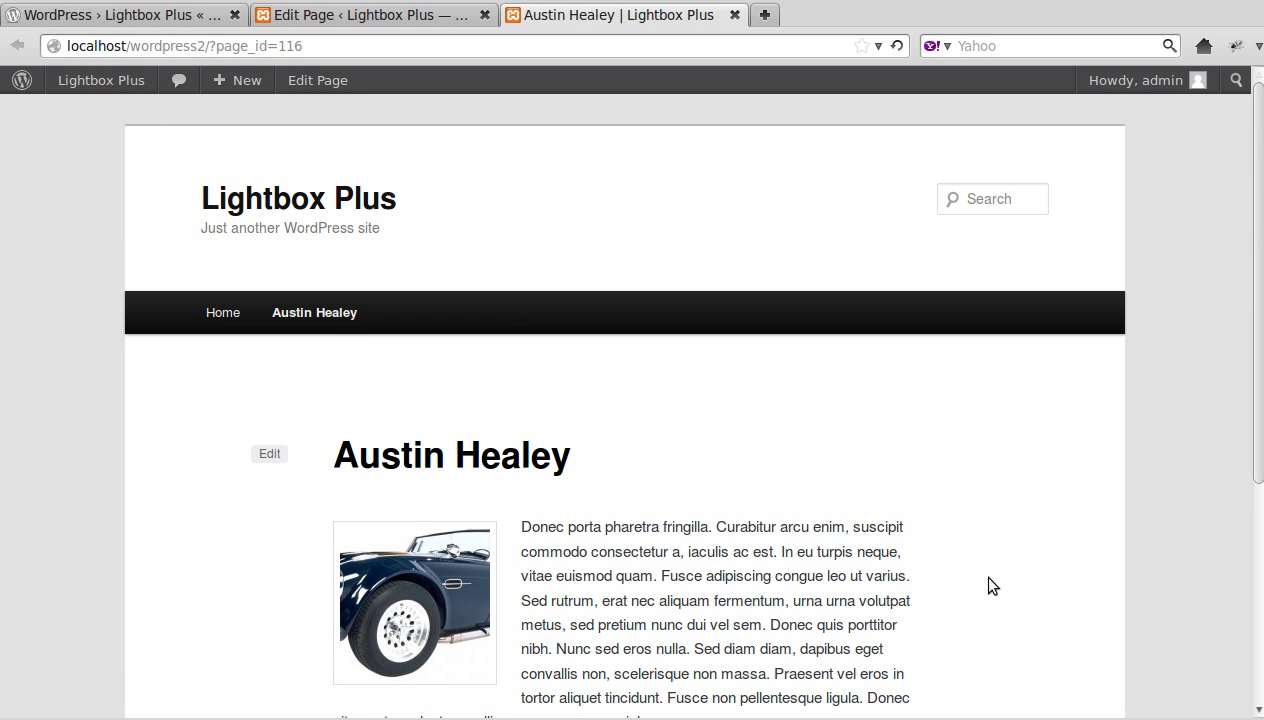